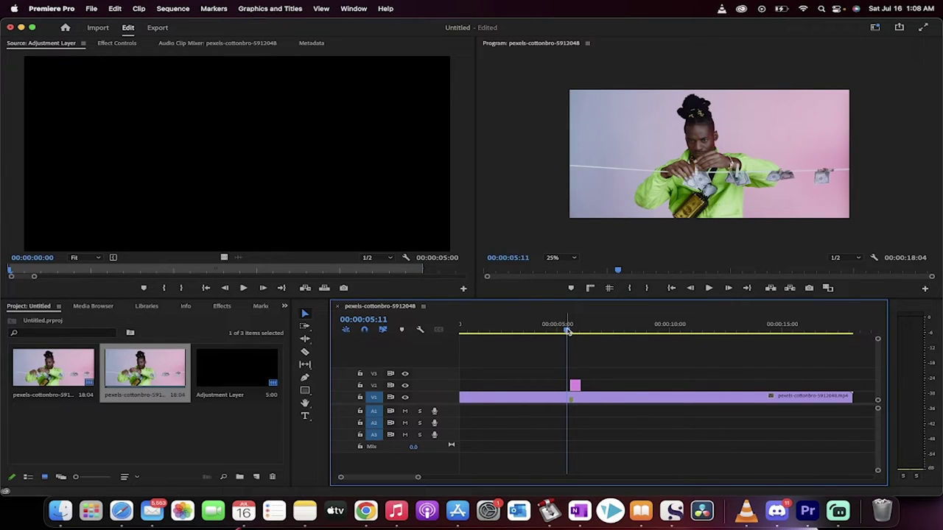
- Preview the old shake demo, then delete all its clips from the timeline
left_click_drag(568, 331, 564, 331)
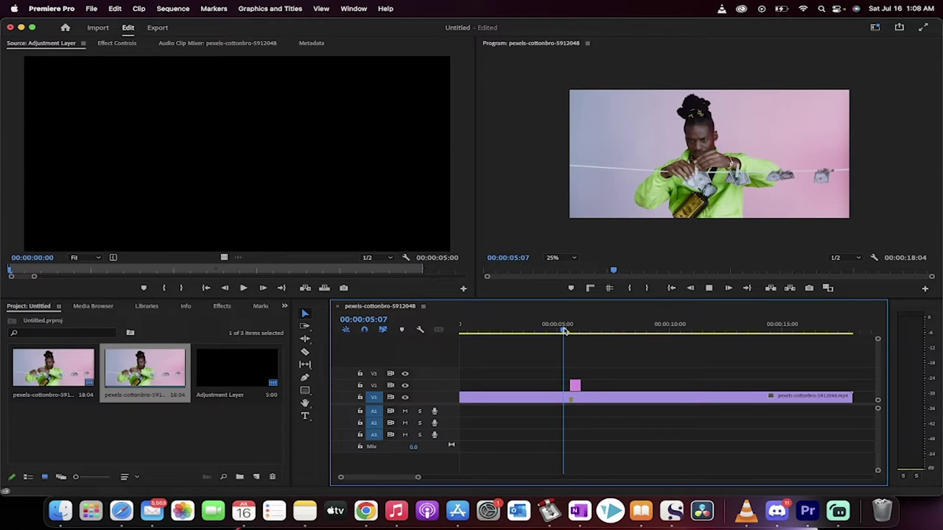
key("space")
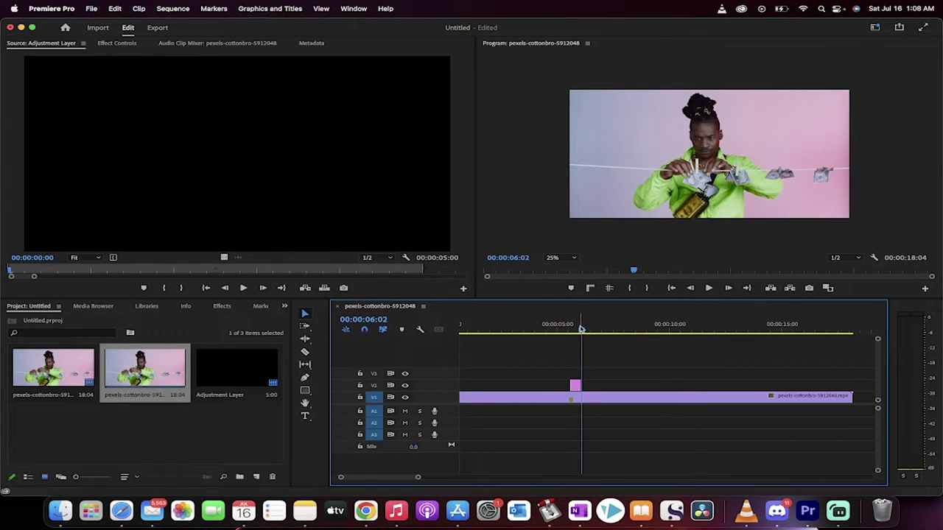
left_click_drag(581, 330, 558, 330)
key("minus")
left_click_drag(598, 451, 460, 367)
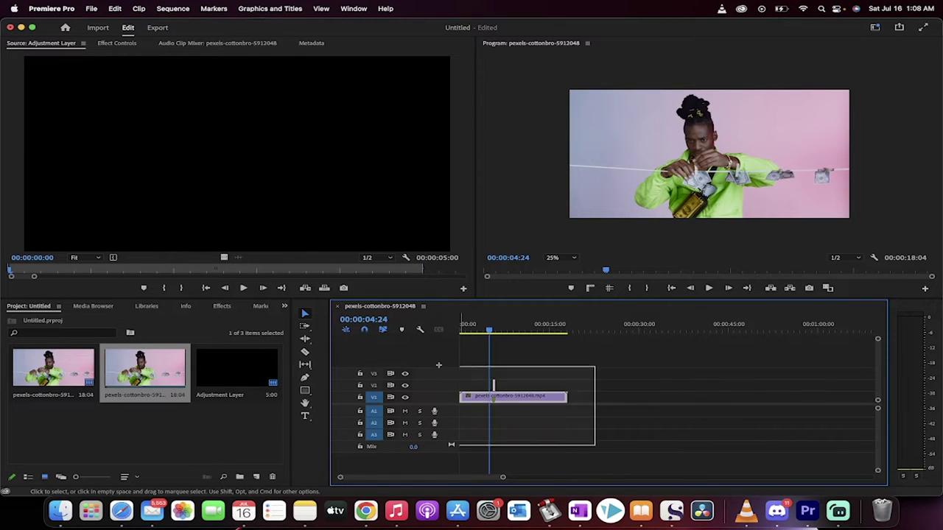
key("Delete")
- Delete the old adjustment layer and sequence from the Project panel
left_click_drag(219, 417, 169, 374)
left_click(246, 379)
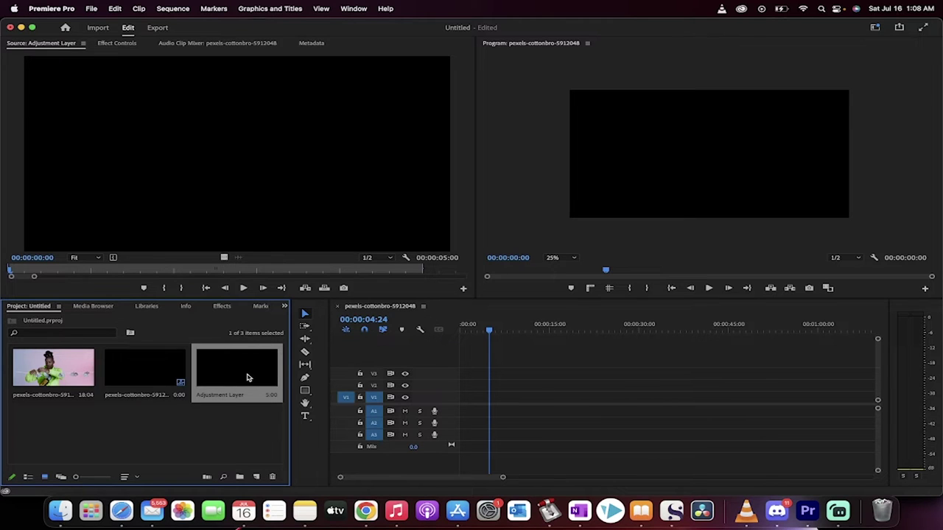
key("Delete")
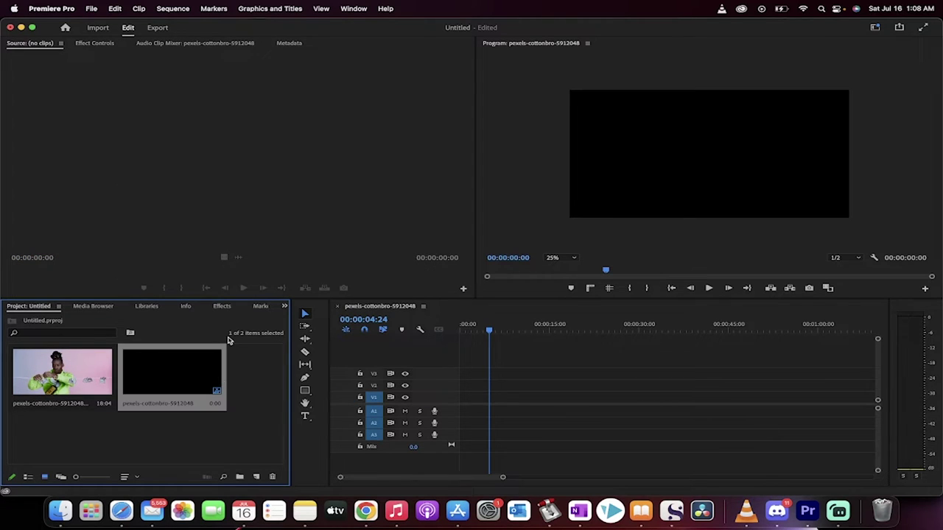
key("Delete")
- Build a new sequence pexels-cottonbro-5912048 from the video clip and scrub through it
left_click(74, 372)
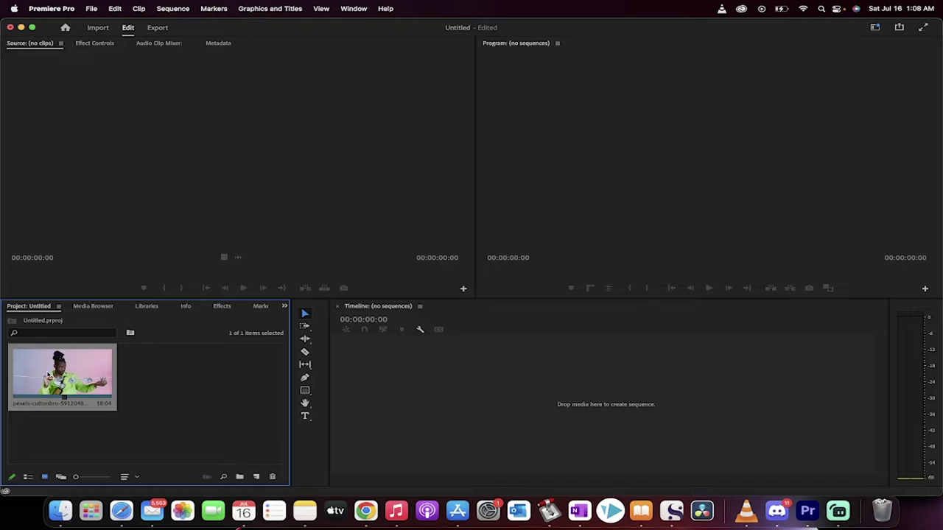
left_click_drag(49, 376, 427, 391)
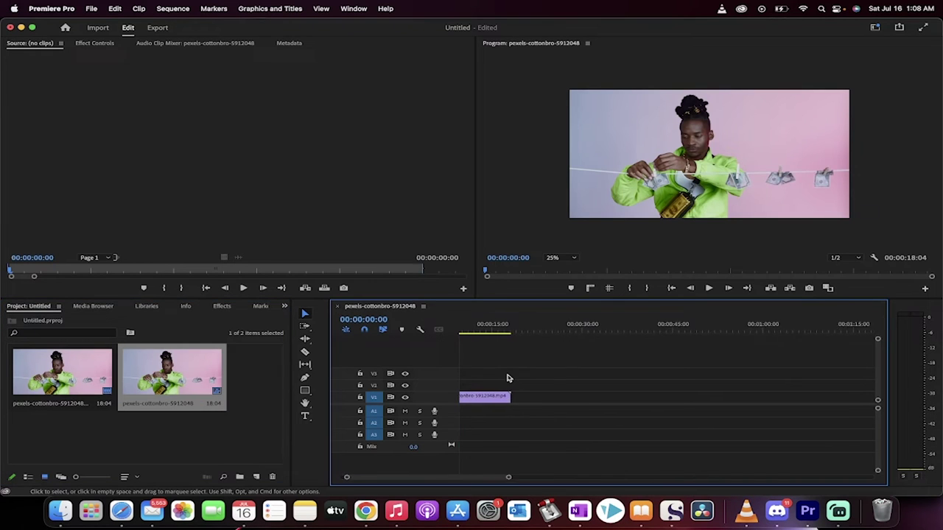
left_click(485, 328)
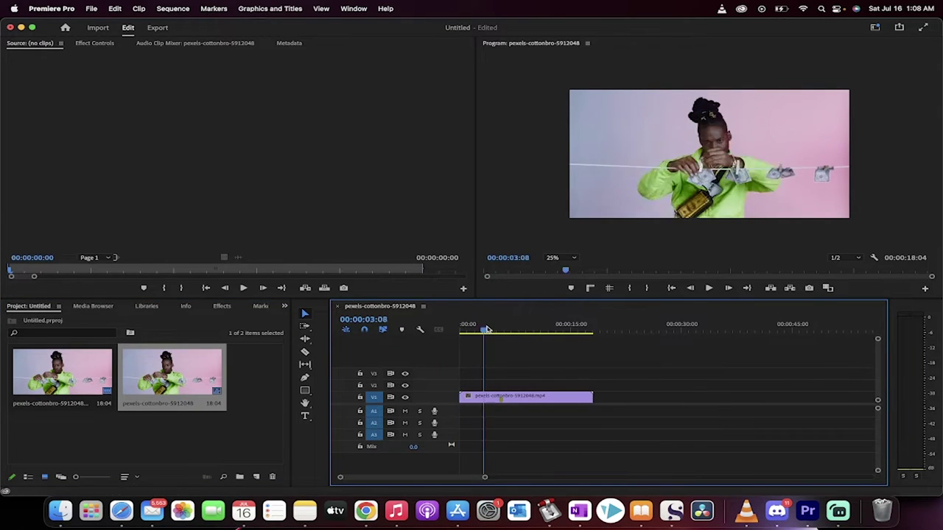
left_click_drag(487, 328, 528, 329)
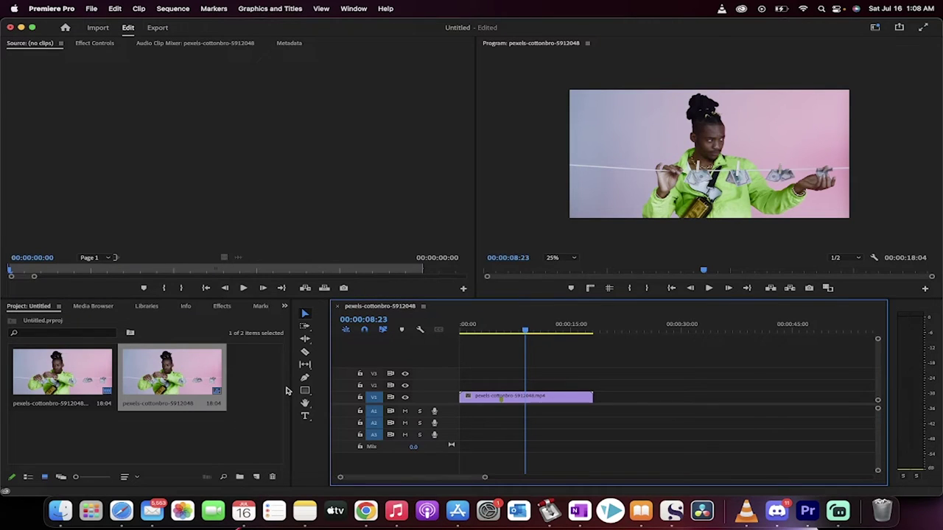
- Add a 4096×2160, 25 fps Adjustment Layer through the Project panel's New Item menu
left_click_drag(292, 389, 219, 395)
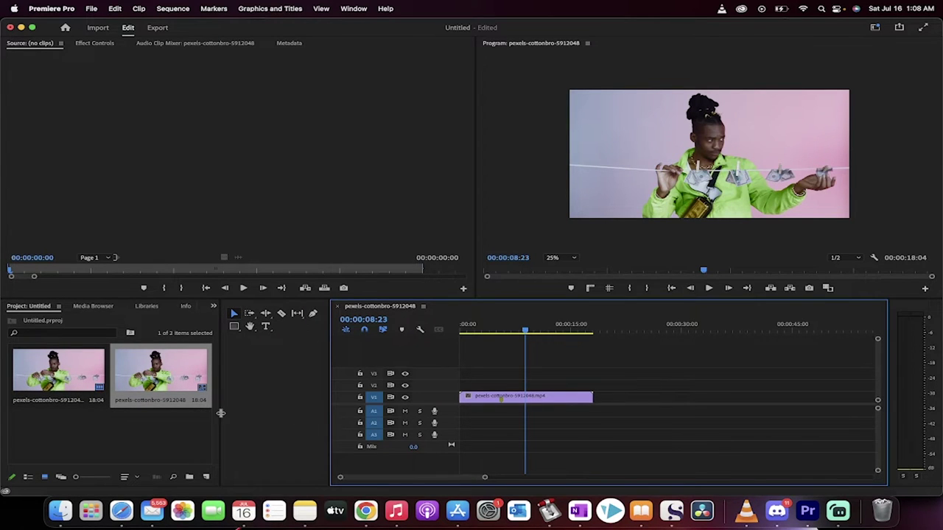
left_click_drag(220, 414, 278, 418)
left_click(244, 477)
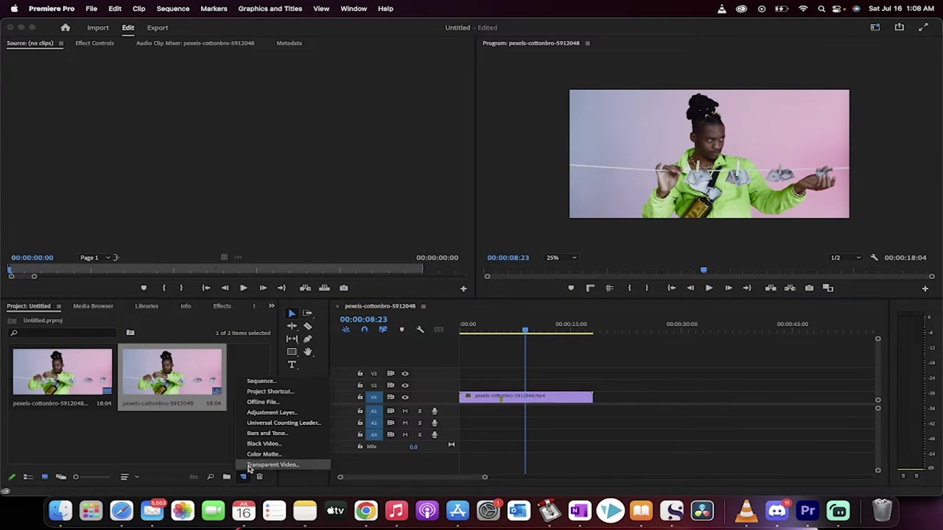
left_click(288, 414)
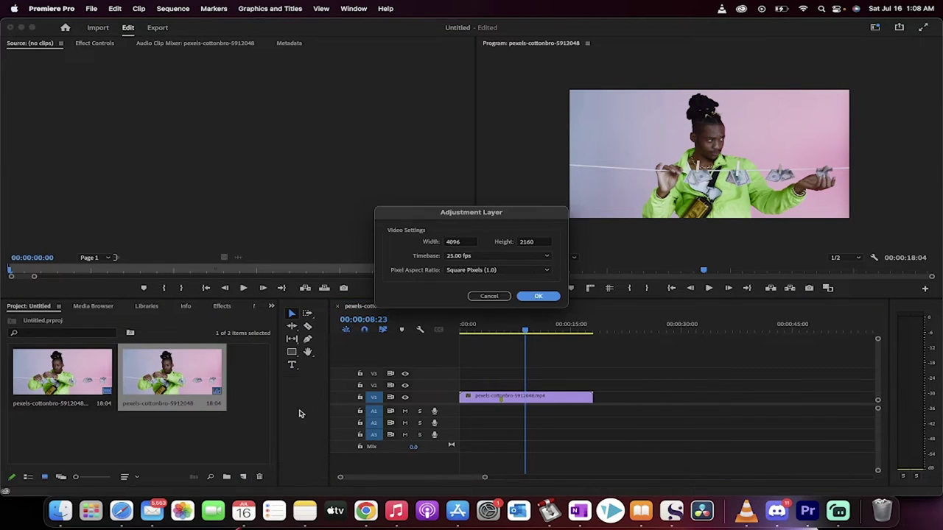
left_click(538, 296)
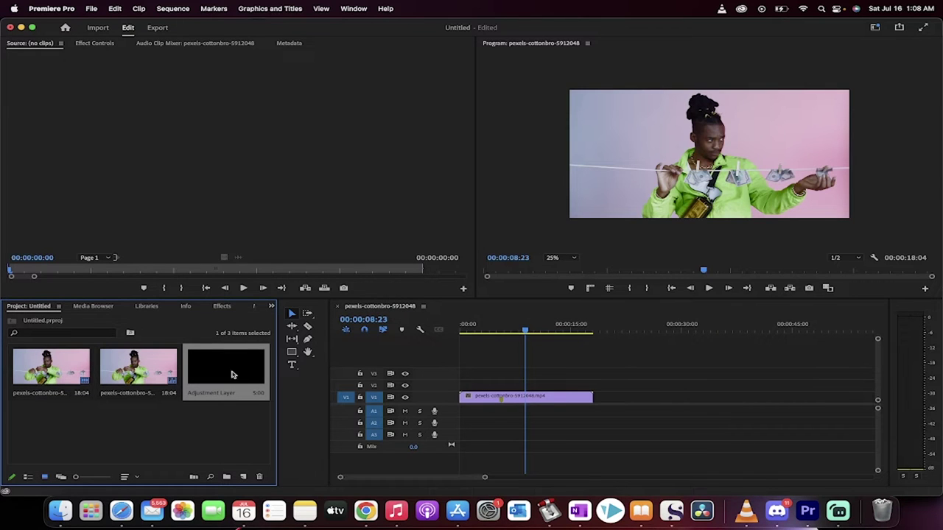
- Drop the adjustment layer onto V2 above the video clip and zoom the timeline in
left_click_drag(214, 364, 533, 387)
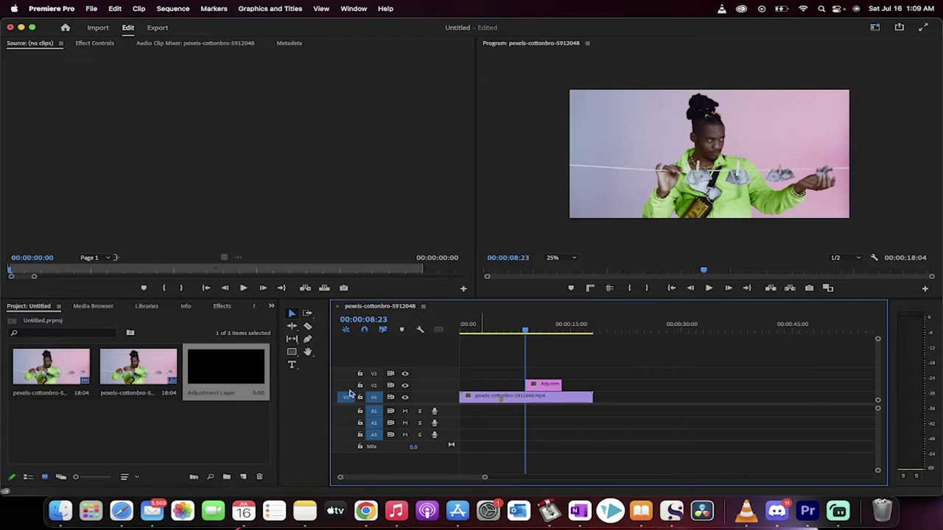
key("=")
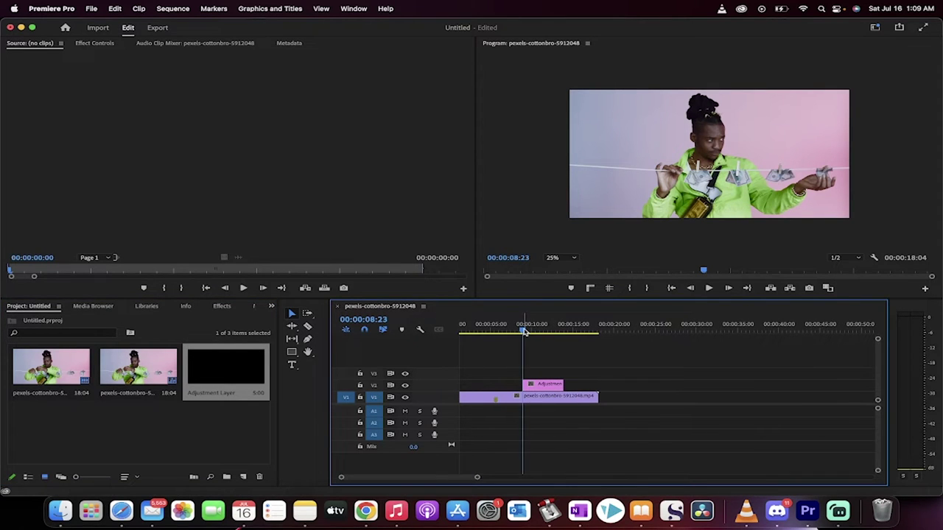
left_click_drag(524, 332, 525, 332)
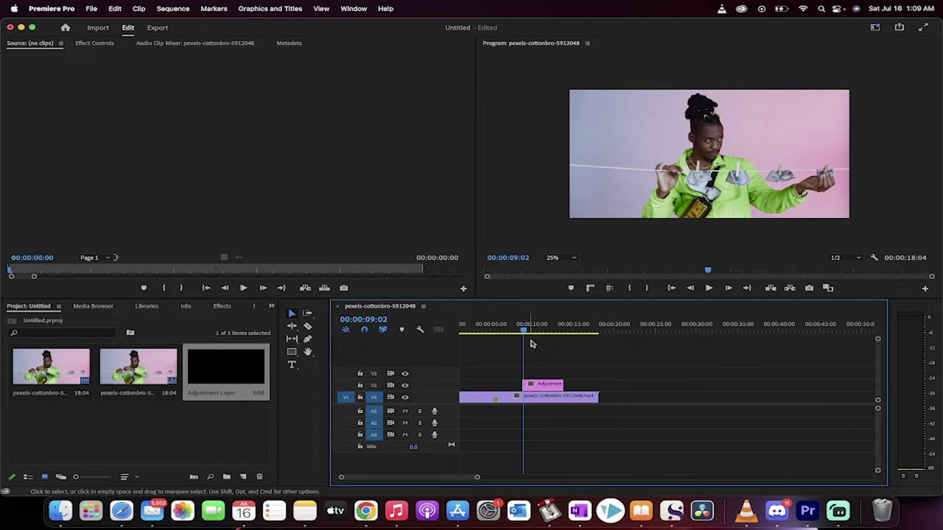
scroll(569, 373, "up", 4)
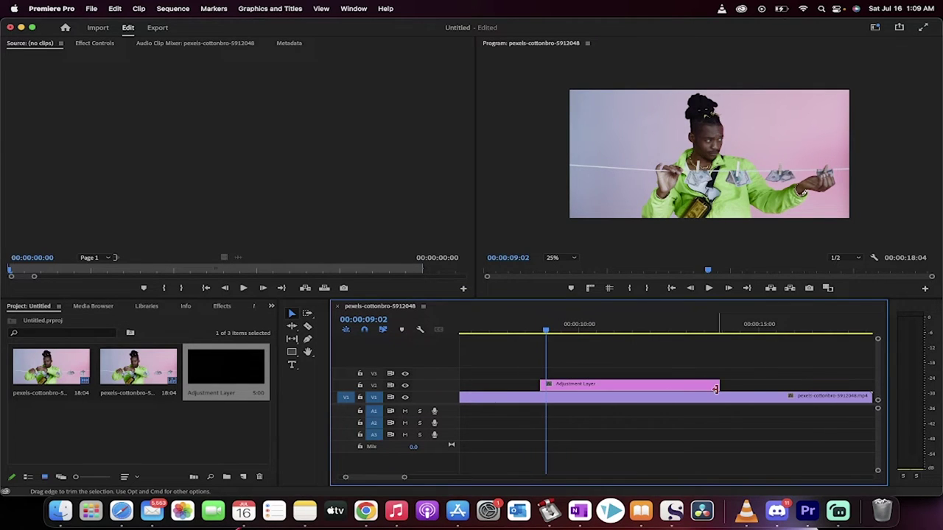
- Trim the adjustment layer to ten frames and park the playhead at 00:00:08:23
left_click_drag(719, 385, 548, 384)
left_click(538, 332)
mouse_move(538, 332)
left_mouse_down()
mouse_move(560, 333)
mouse_move(551, 332)
left_mouse_up()
scroll(573, 366, "down", 3)
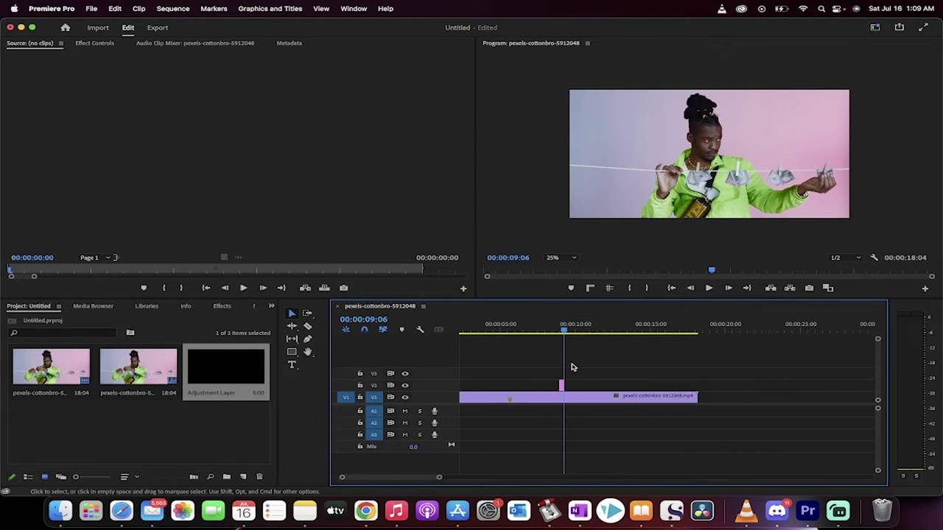
left_click(560, 332)
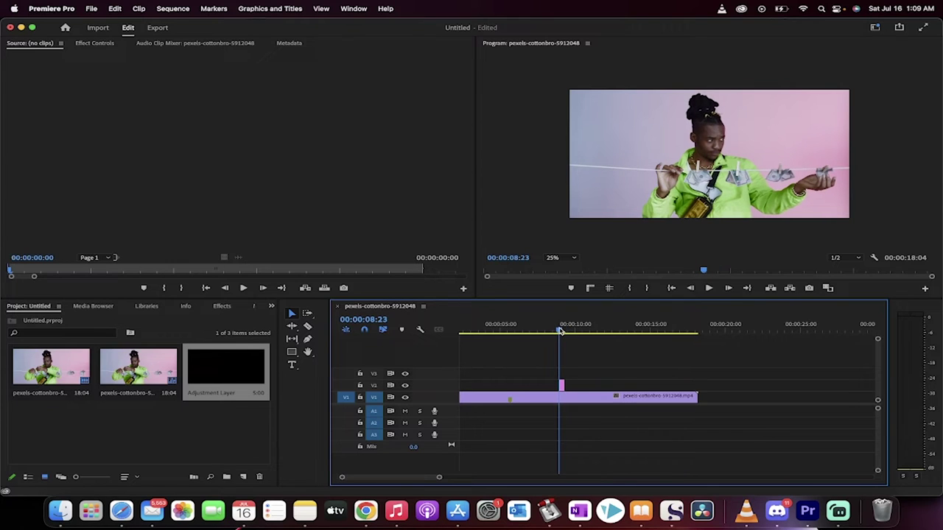
scroll(560, 331, "up", 2)
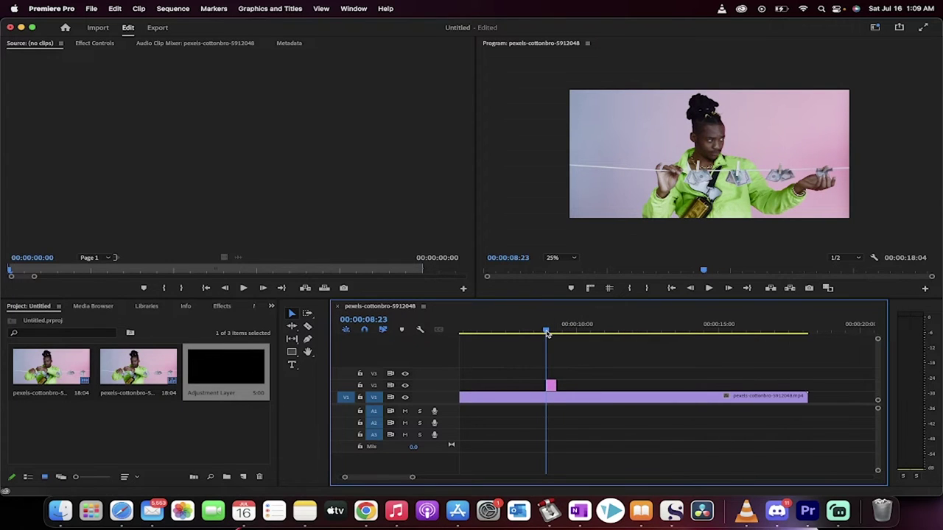
left_click_drag(547, 333, 546, 331)
- Search 'trans' in Effects and drag Distort > Transform onto the V2 adjustment layer
left_click(222, 307)
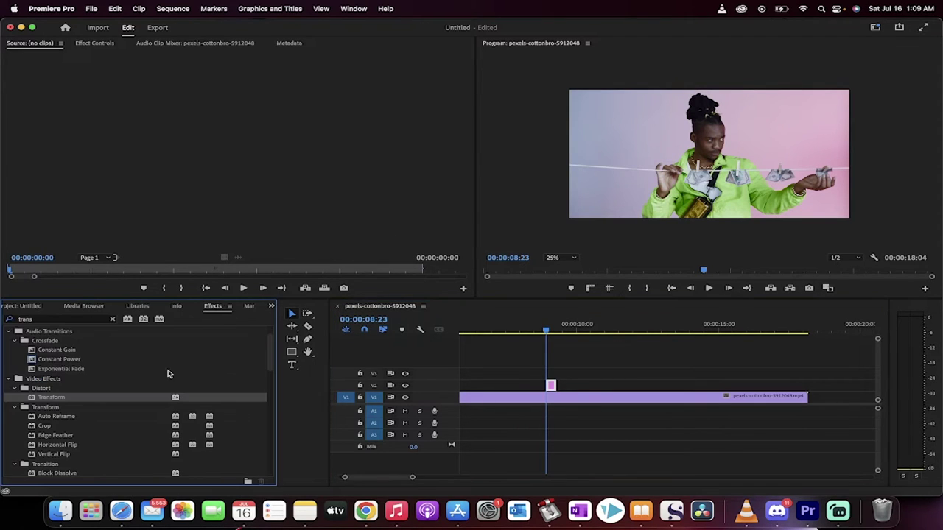
left_click(42, 388)
left_click(47, 398)
left_click_drag(46, 400, 552, 385)
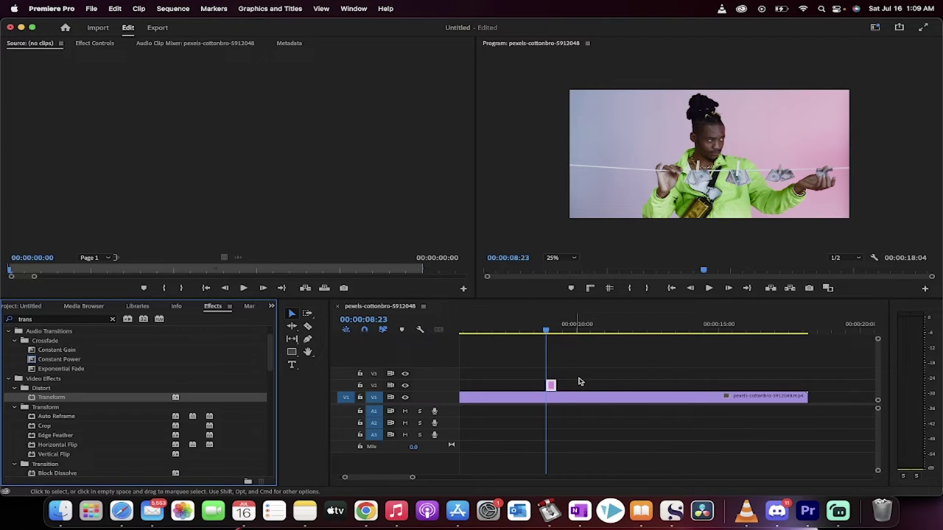
scroll(591, 381, "up", 3)
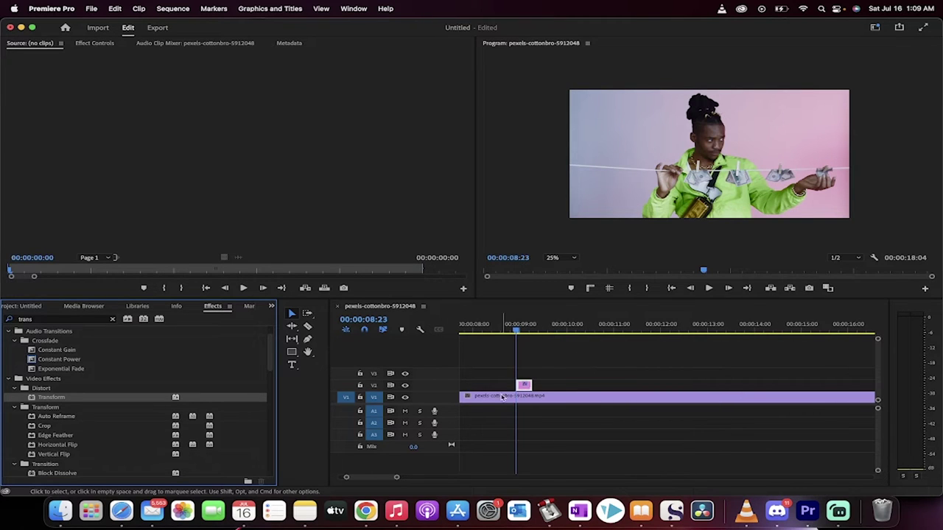
left_click(525, 387)
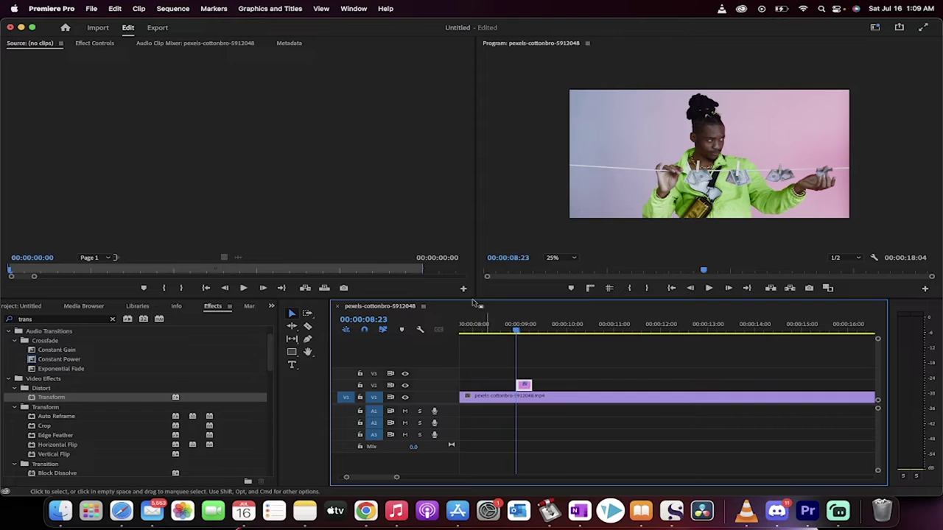
- Show Transform in Effect Controls: Position 2048, 1080, Scale 100, Rotation 0
left_click(95, 43)
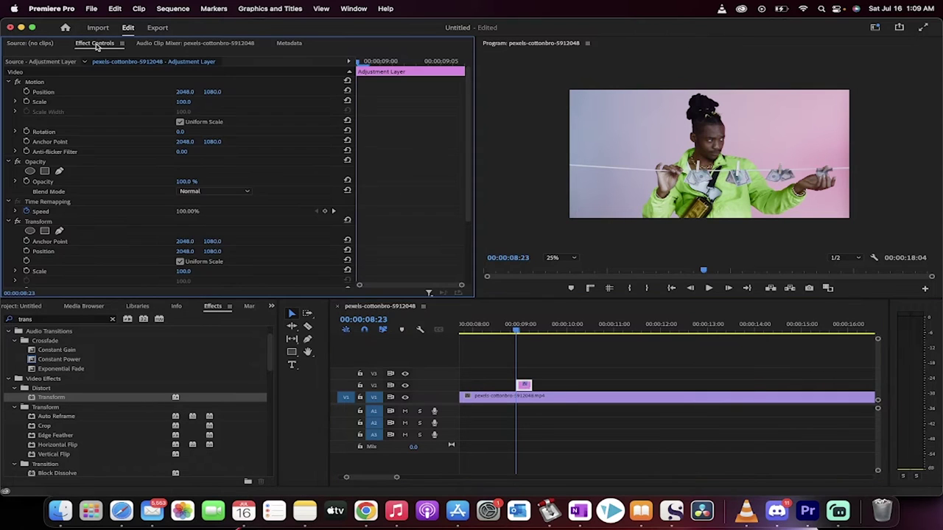
left_click(48, 223)
scroll(52, 206, "down", 2)
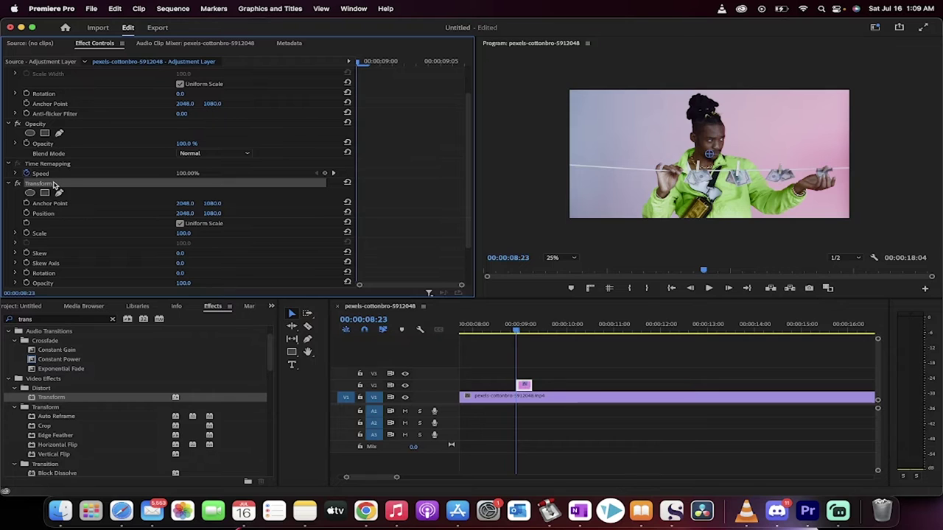
scroll(53, 185, "down", 2)
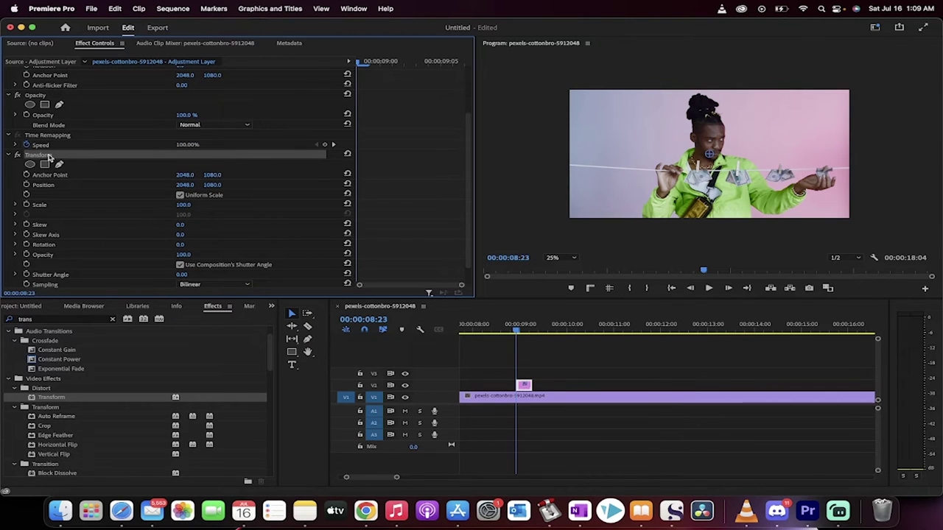
scroll(48, 156, "down", 1)
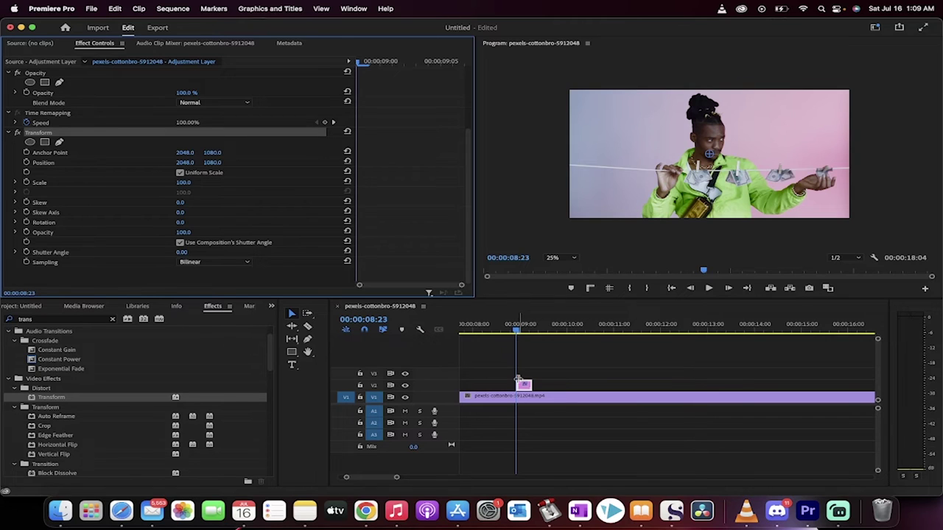
key("equal")
key("equal")
key("equal")
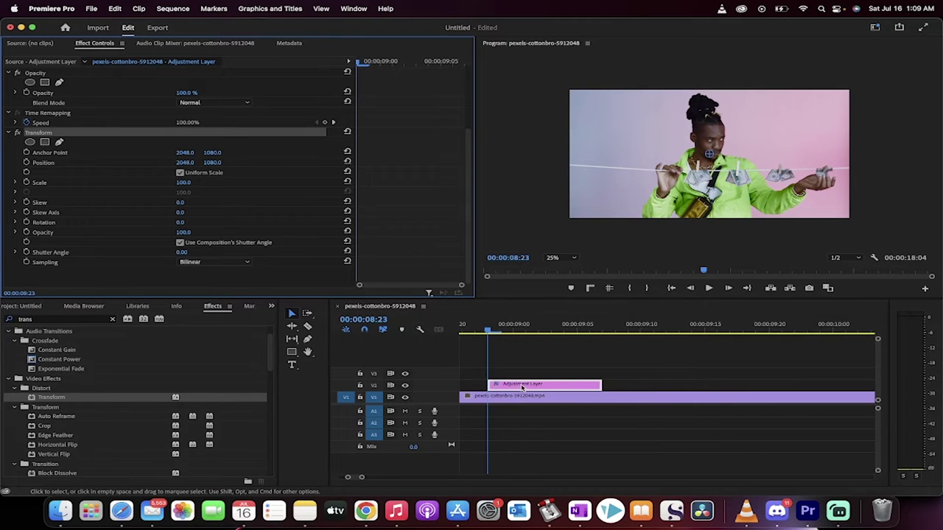
- Turn on the Position stopwatch at 08:23 to keyframe 2048.0, 1080.0
left_click(26, 163)
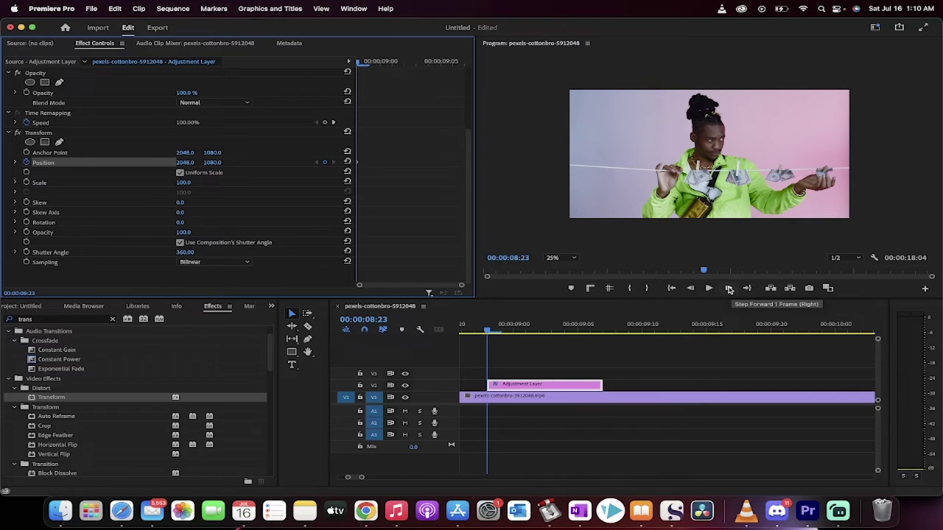
- Add offset Position keyframes frame by frame at 08:24, 09:00 and 09:01
left_click(729, 288)
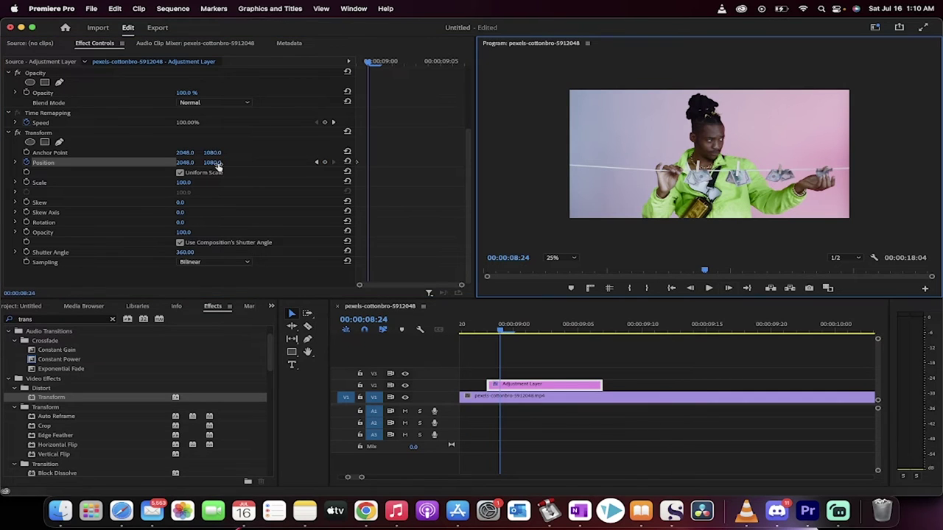
left_click_drag(188, 163, 230, 163)
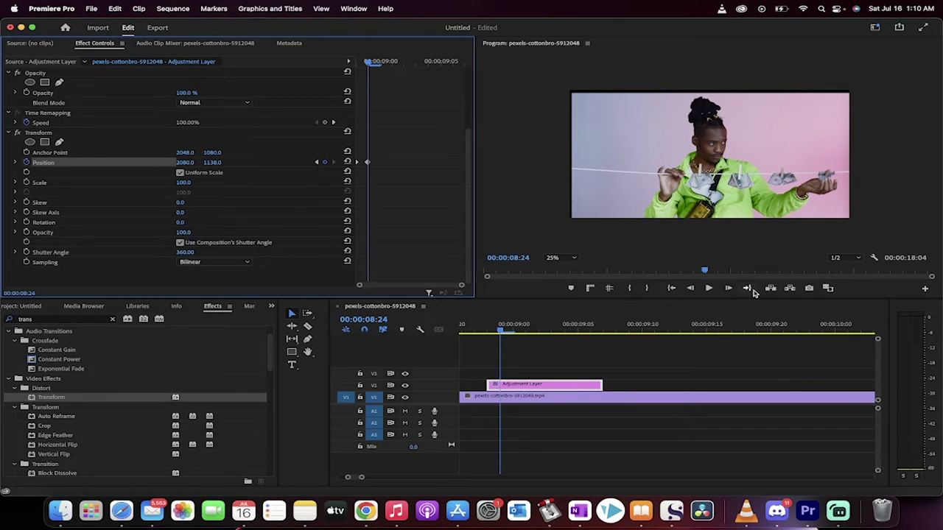
left_click(730, 290)
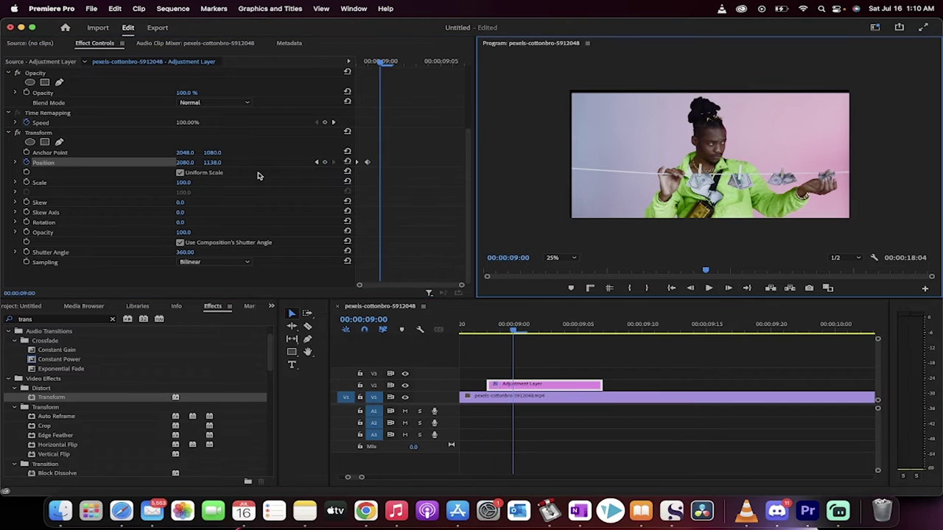
left_click_drag(184, 163, 147, 163)
left_click_drag(214, 163, 197, 162)
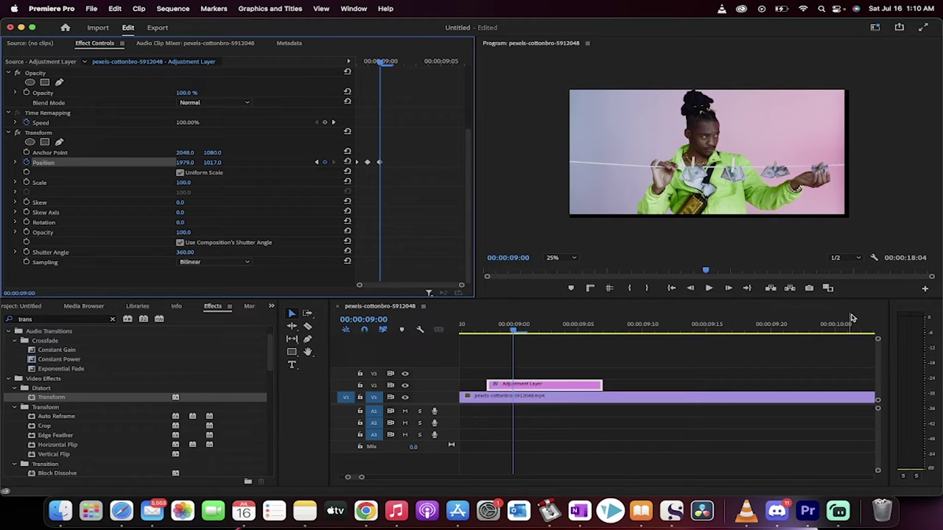
left_click(728, 288)
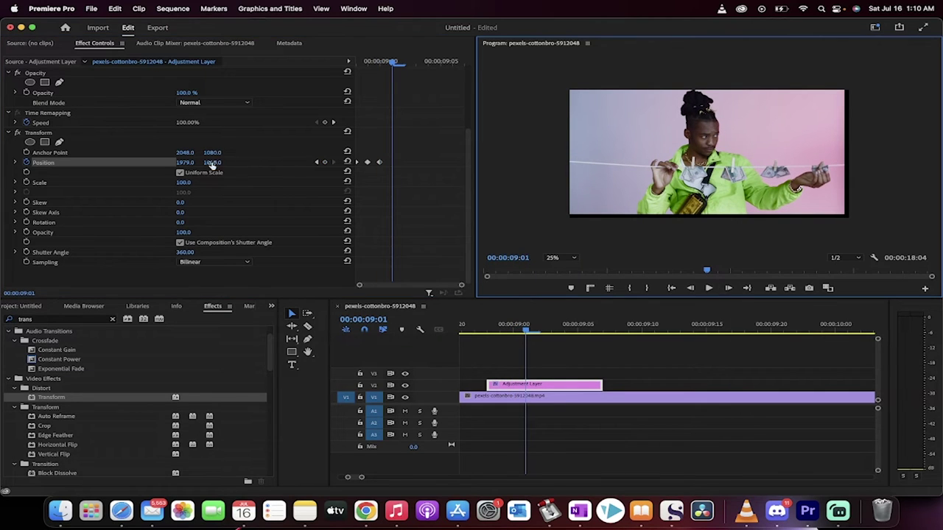
left_click_drag(213, 163, 175, 163)
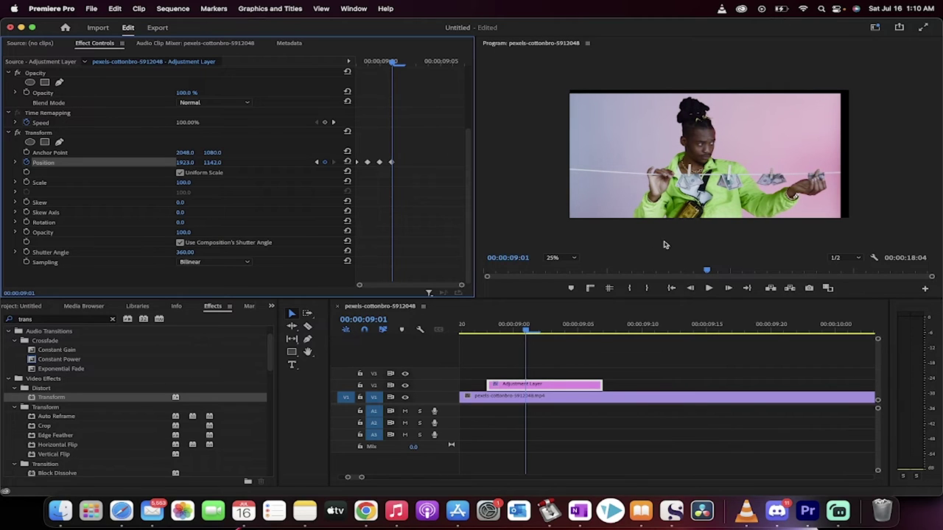
- Keep keyframing offset Positions from 09:02 through 09:06, ending at 2133.0, 1006.0
left_click(728, 288)
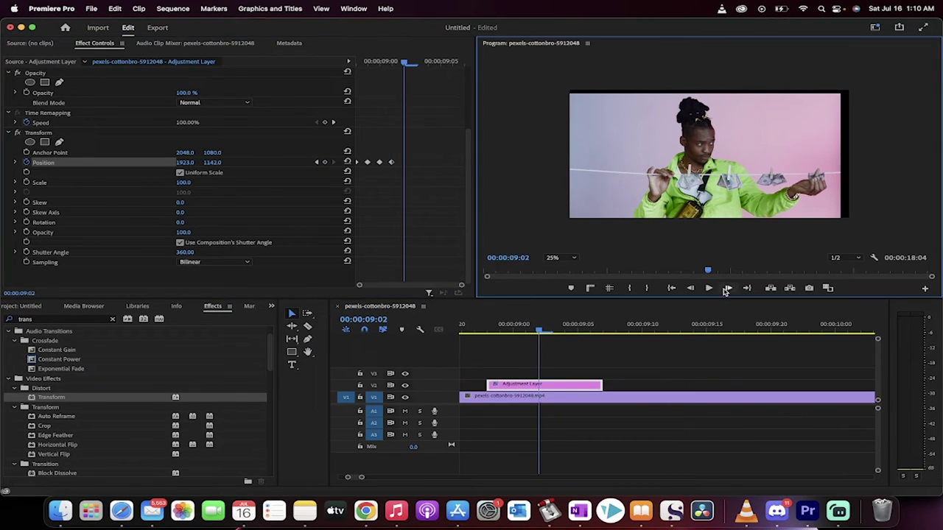
left_click_drag(185, 163, 216, 163)
left_click(728, 288)
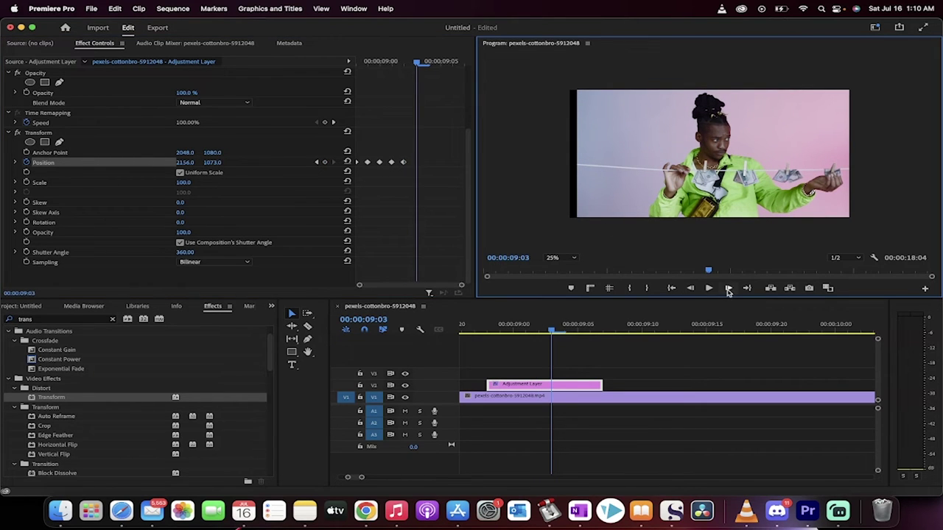
left_click_drag(182, 162, 208, 162)
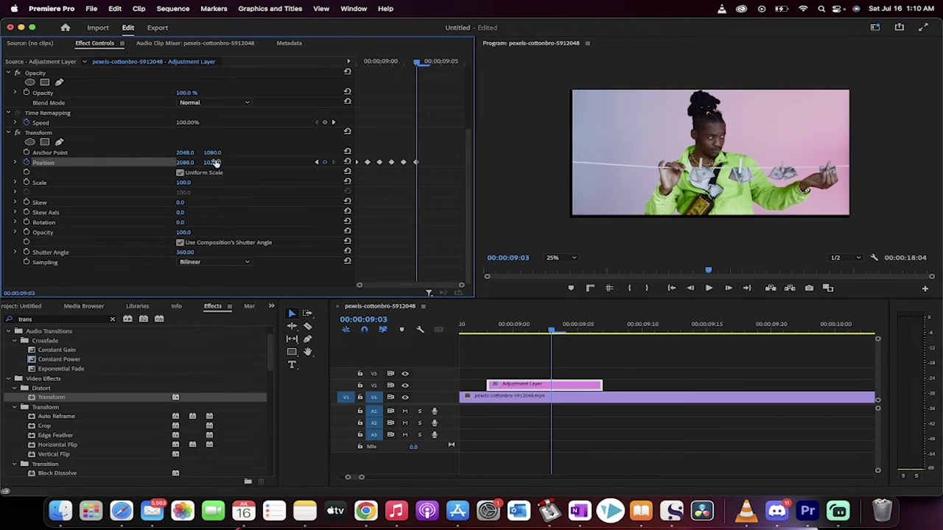
left_click(728, 288)
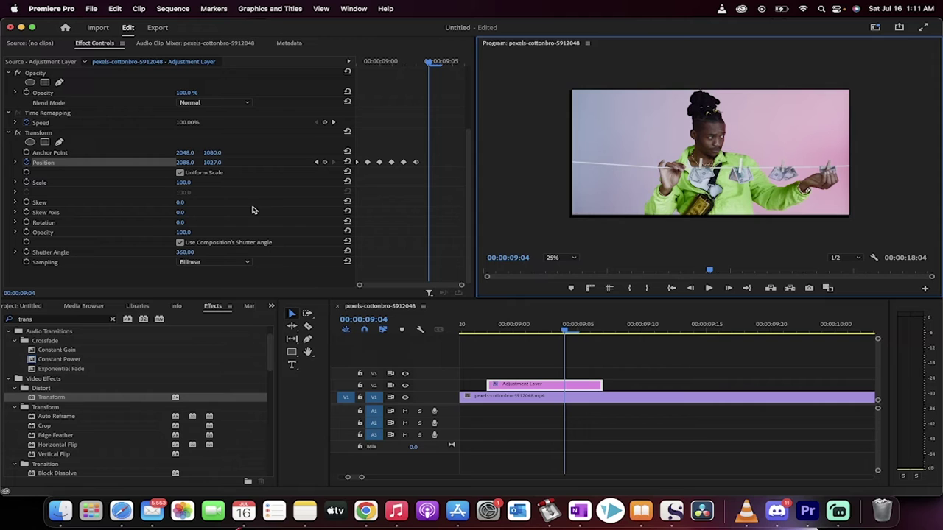
left_click_drag(221, 168, 176, 163)
left_click(728, 288)
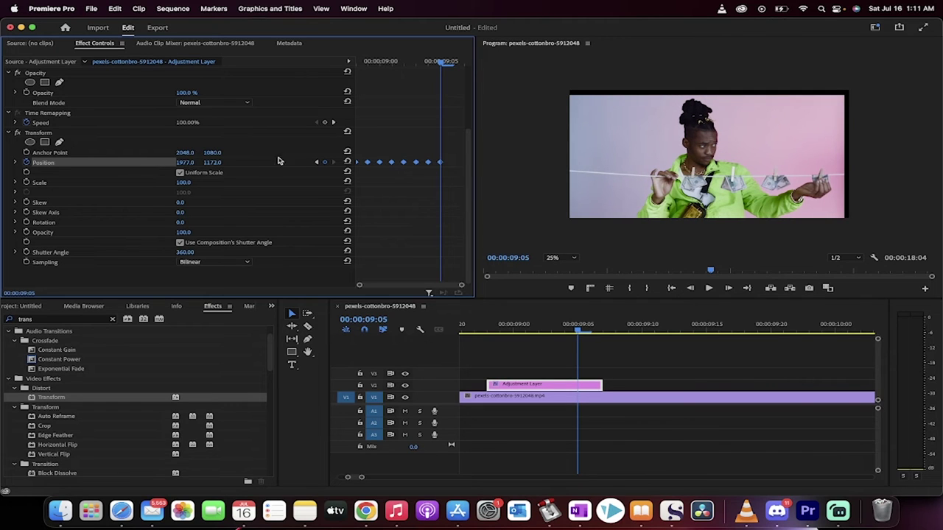
left_click(729, 289)
left_click_drag(180, 162, 200, 162)
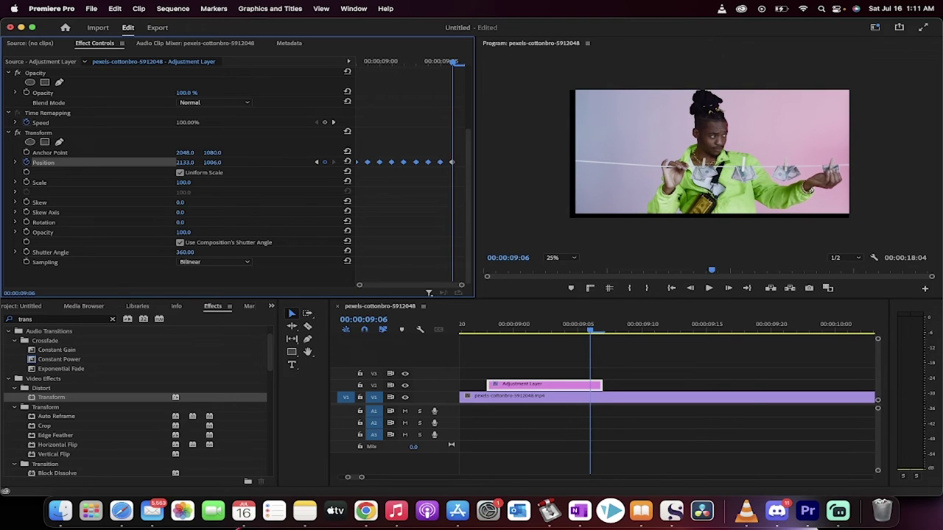
left_click(728, 288)
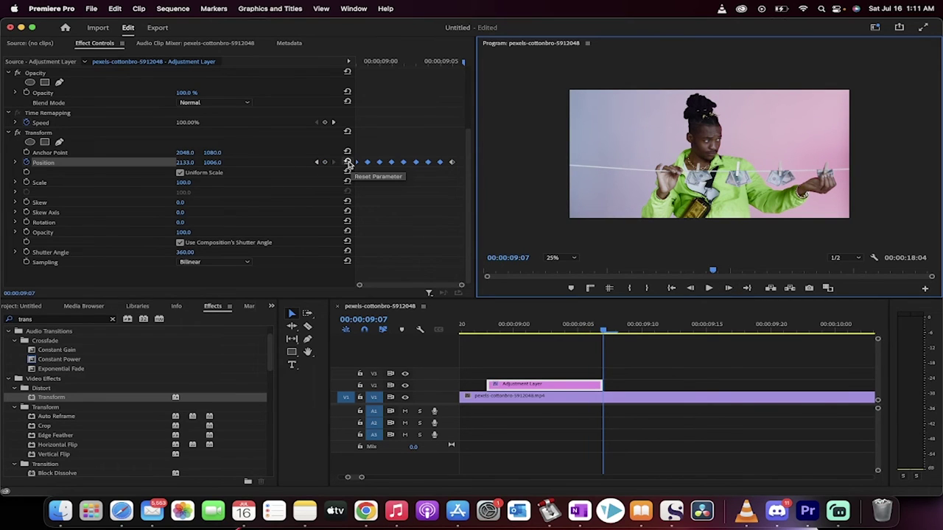
- Reset Position to 2048, 1080 at 09:07 and scrub 08:23–09:02 to preview the jitter
left_click(349, 164)
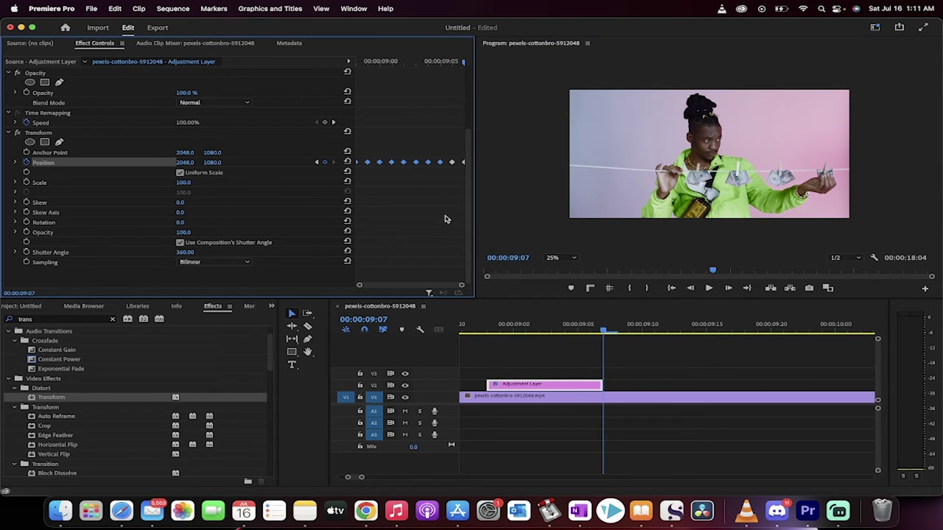
left_click_drag(568, 327, 678, 324)
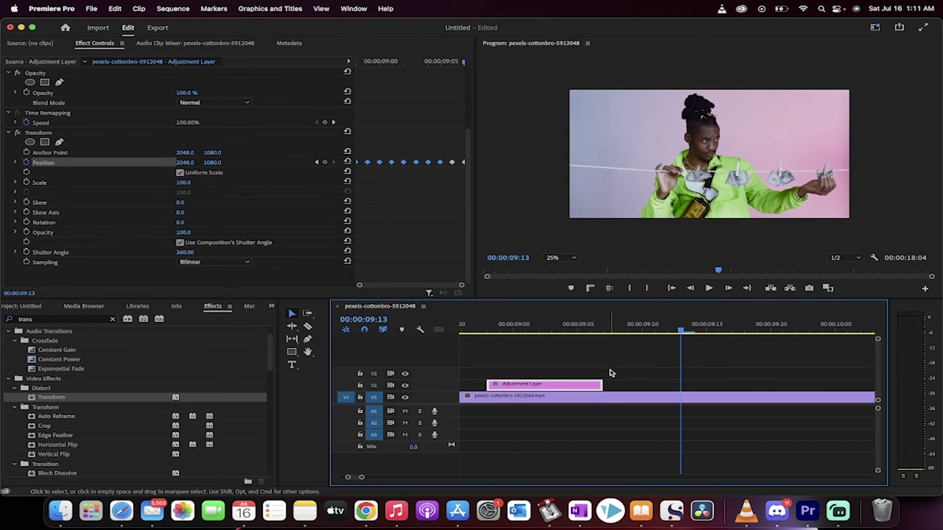
scroll(610, 373, "down", 5)
left_click(594, 324)
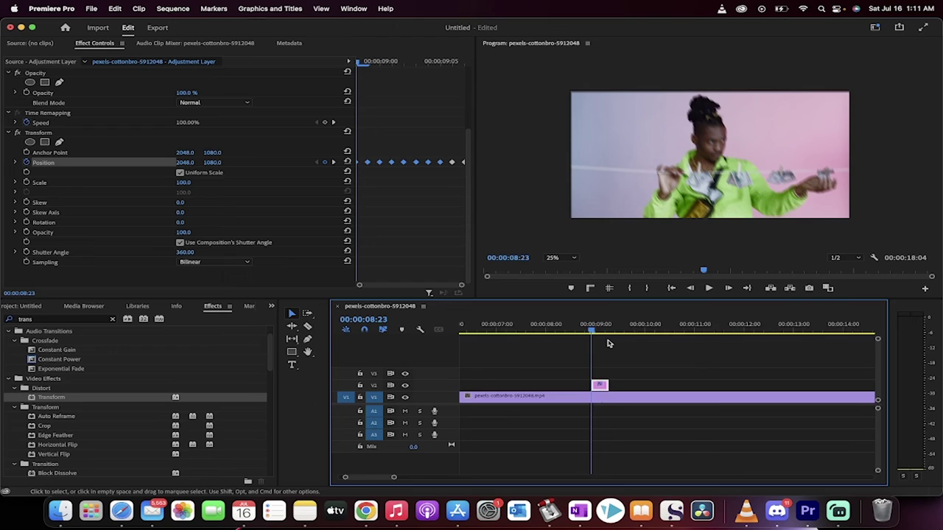
scroll(608, 343, "up", 5)
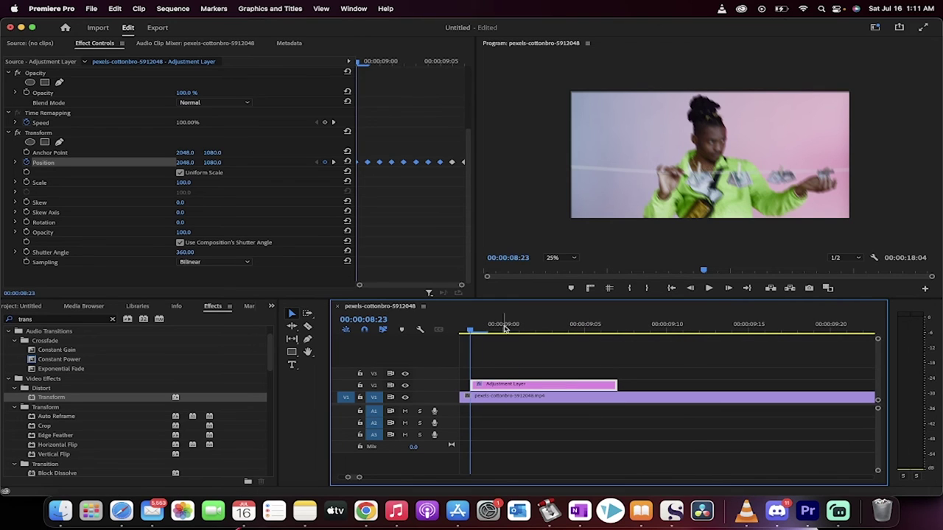
left_click_drag(473, 328, 502, 331)
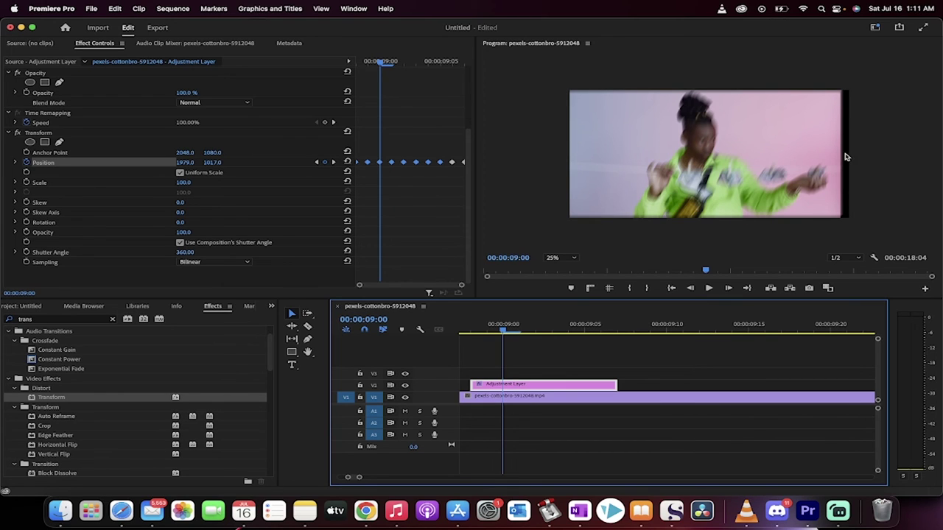
left_click(515, 332)
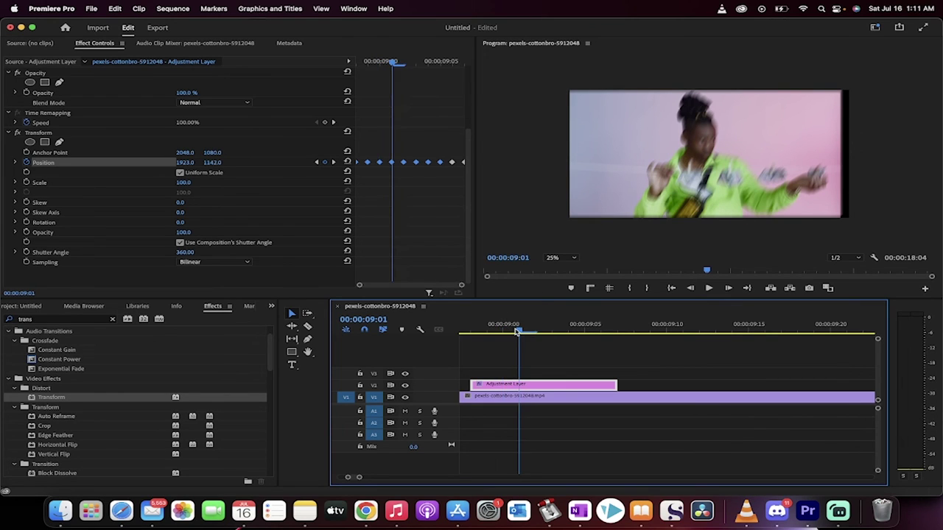
left_click_drag(518, 332, 538, 332)
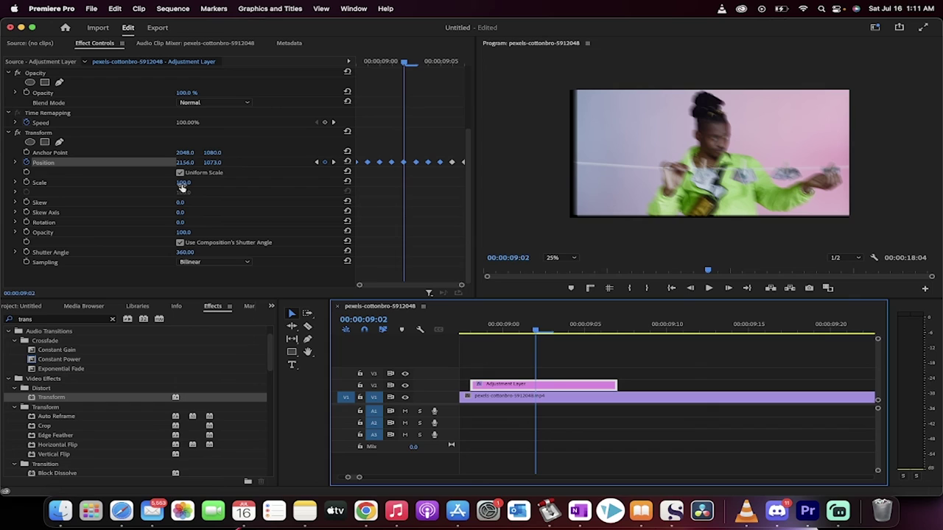
- Raise the Transform Scale from 100 to 111 and scrub the shake to check the edges
left_click(478, 328)
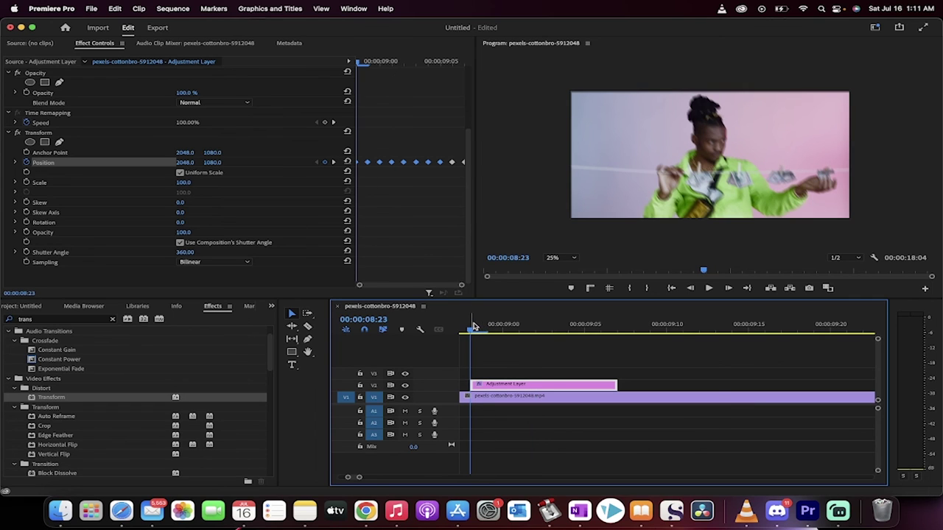
left_click(188, 181)
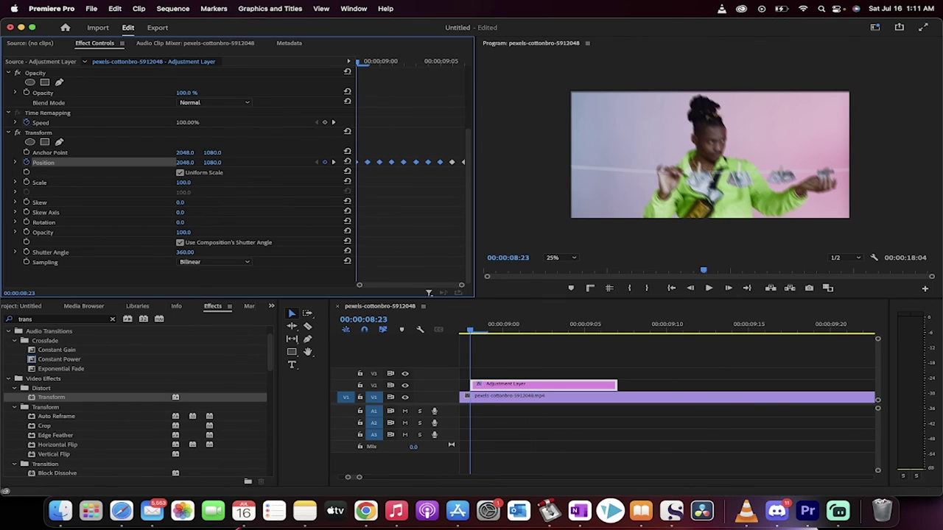
left_click_drag(184, 182, 192, 182)
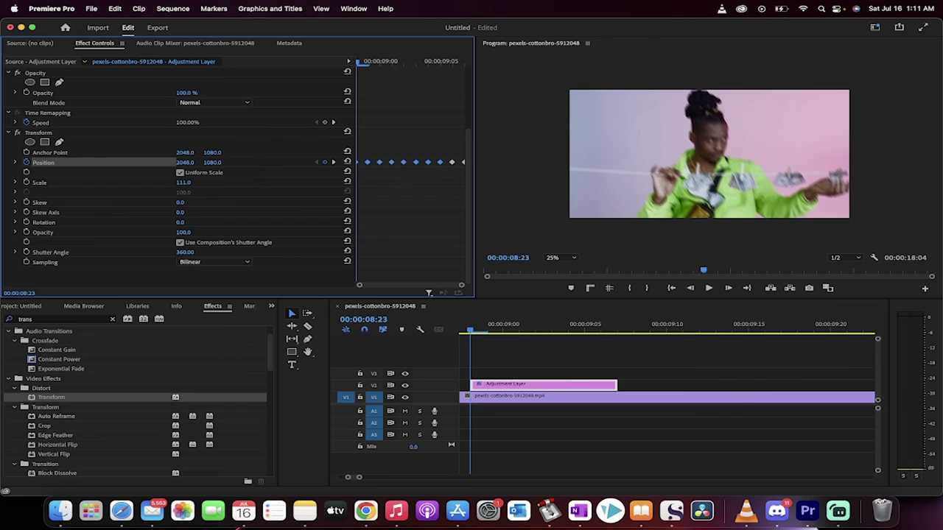
left_click(474, 332)
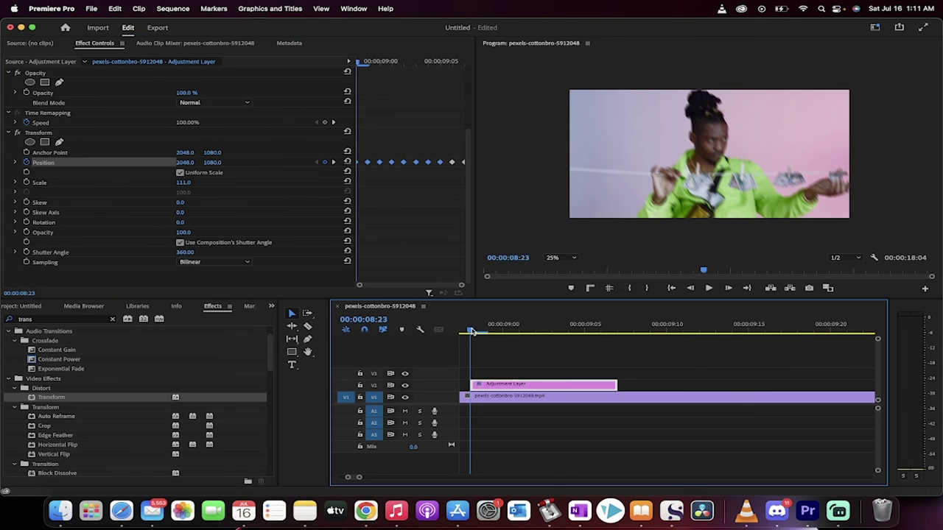
left_click_drag(478, 331, 529, 330)
key("minus")
key("minus")
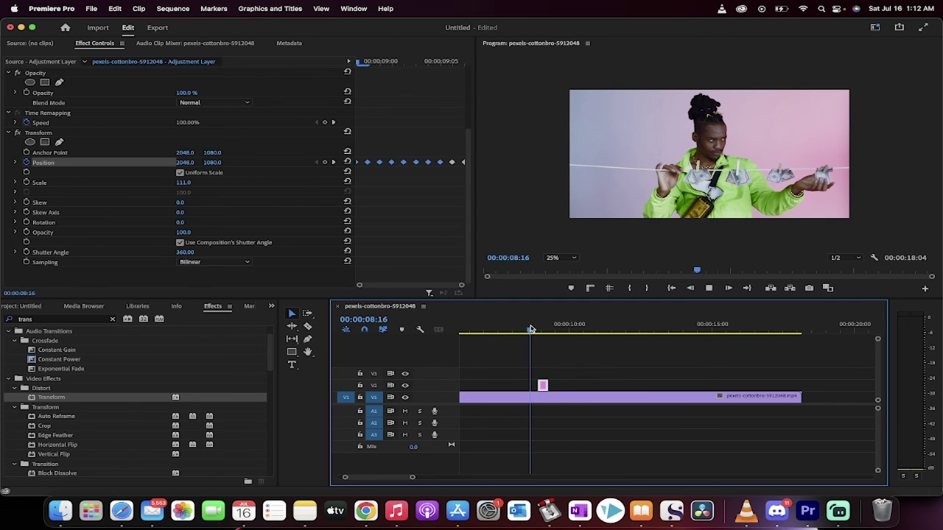
key("space")
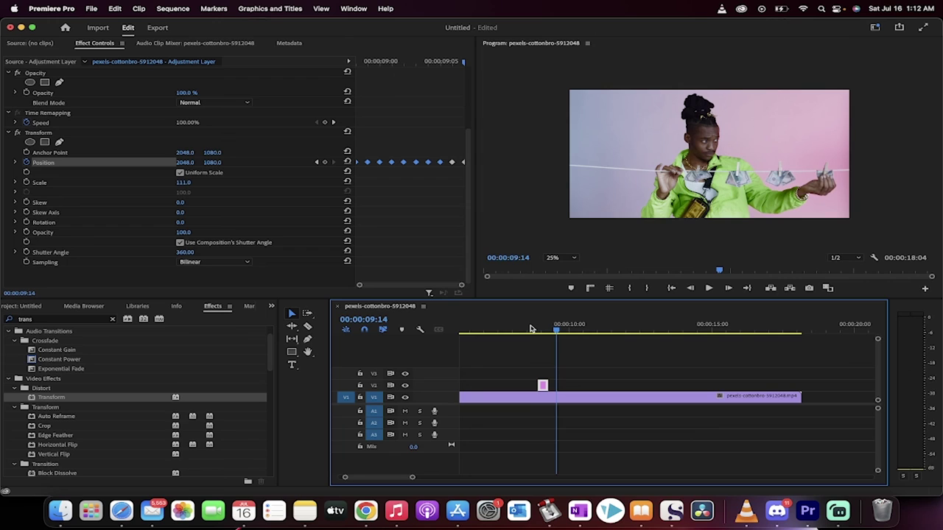